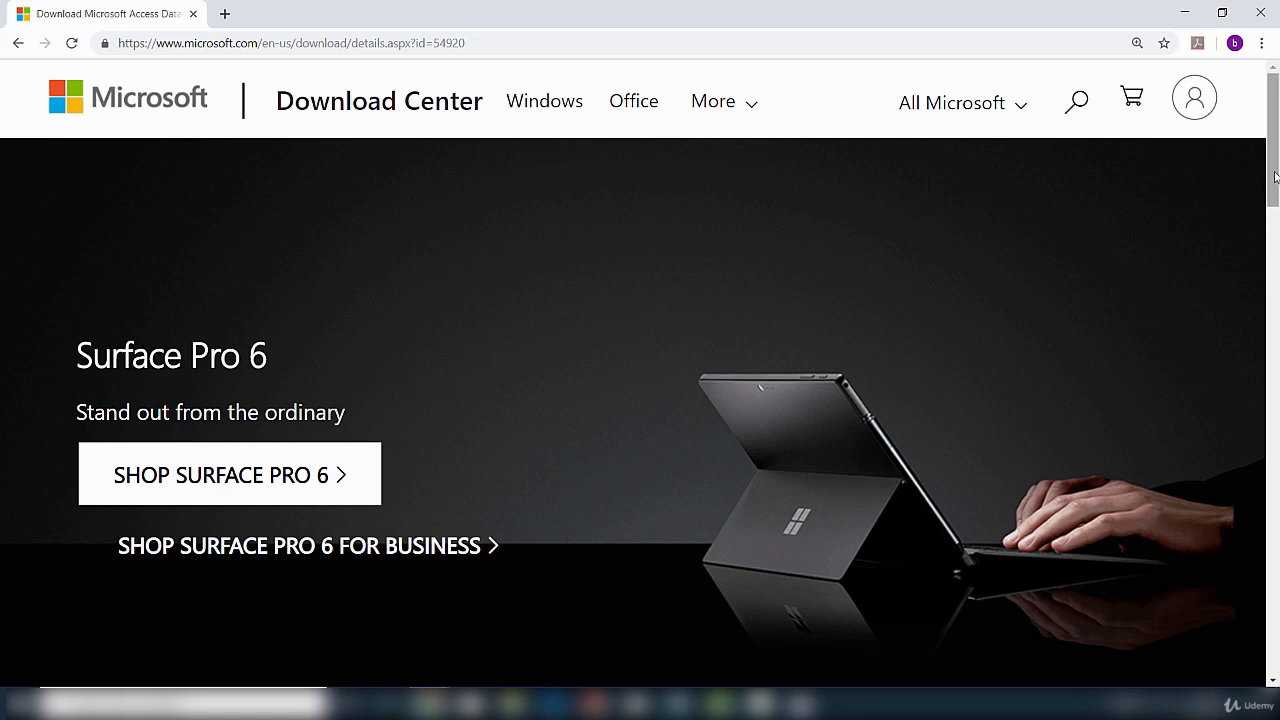
- Open the download choices for Microsoft Access Database Engine 2016 Redistributable and select AccessDatabaseEngine_X64.exe
drag(1275, 178, 1229, 343)
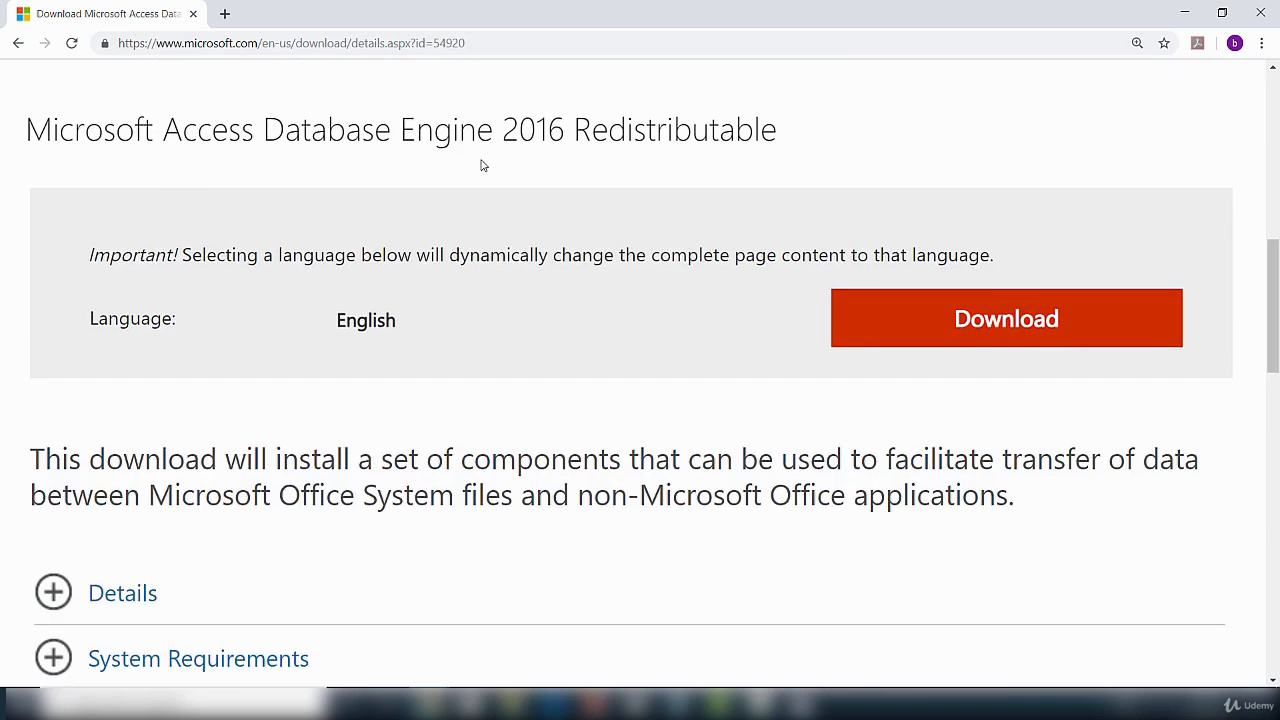
click(966, 320)
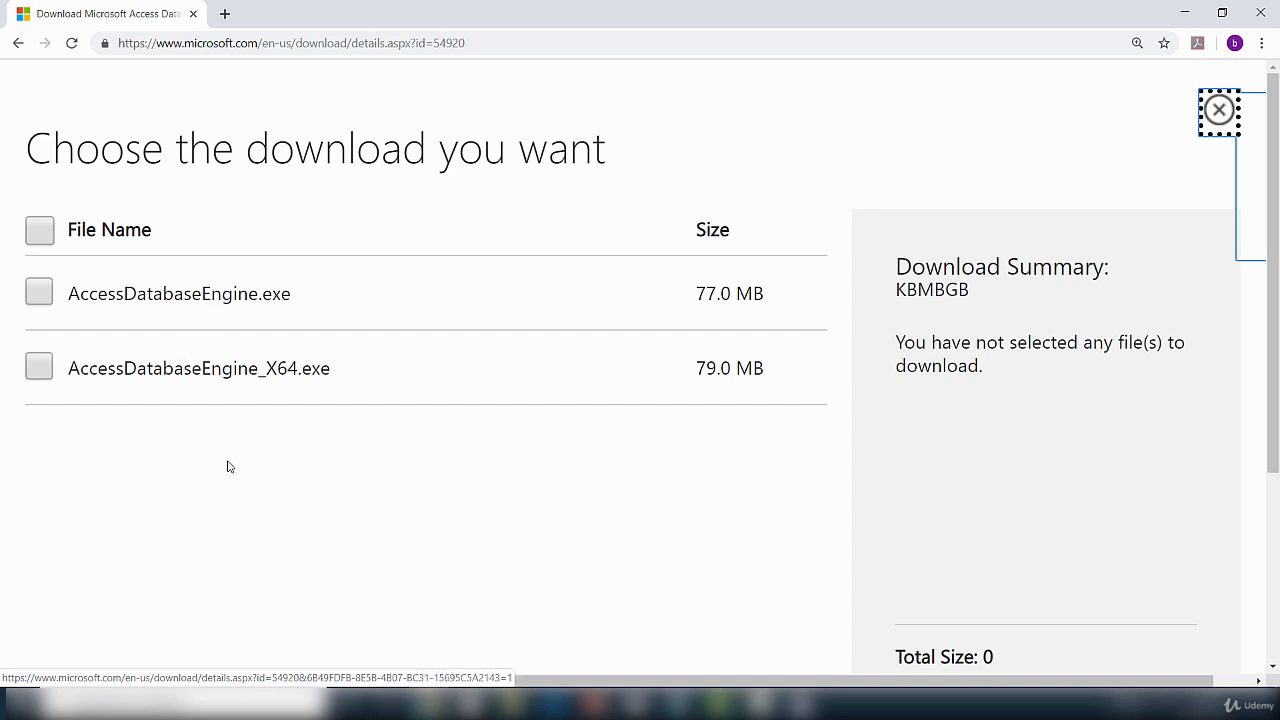
click(42, 368)
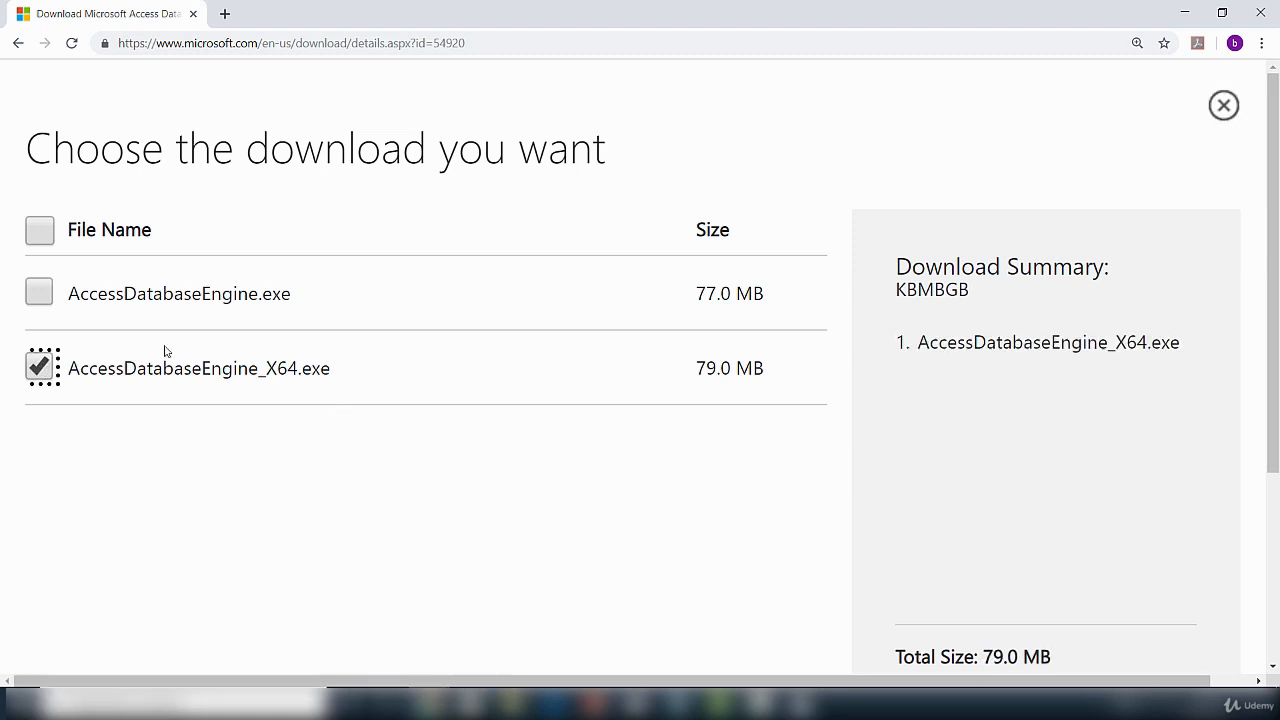
click(38, 370)
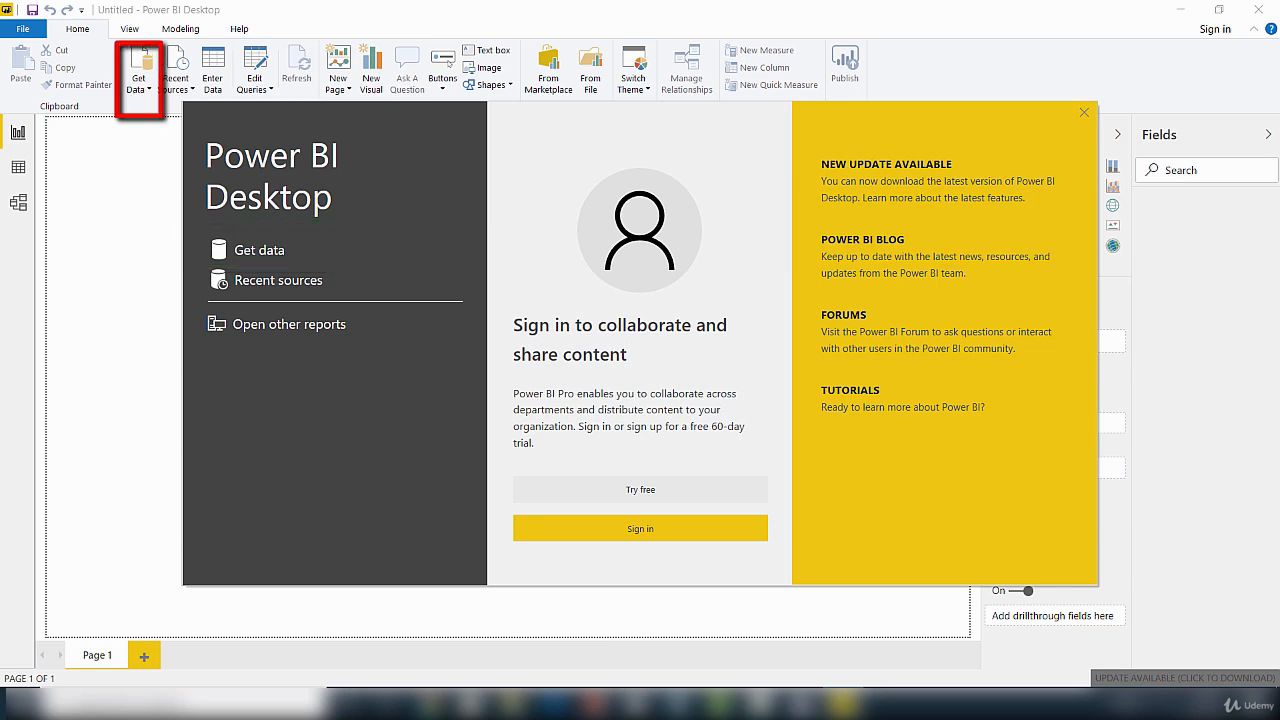
- Switch to Power BI Desktop and start a new data connection with Access database as the source
click(254, 256)
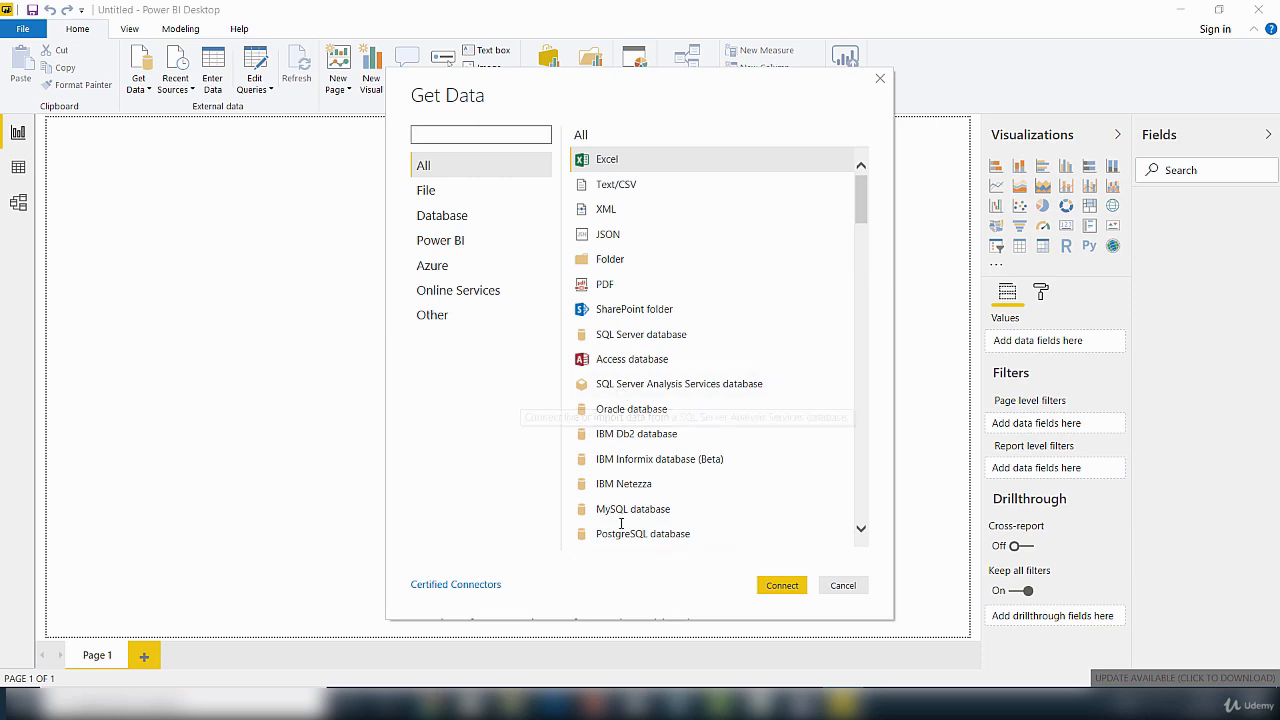
click(614, 366)
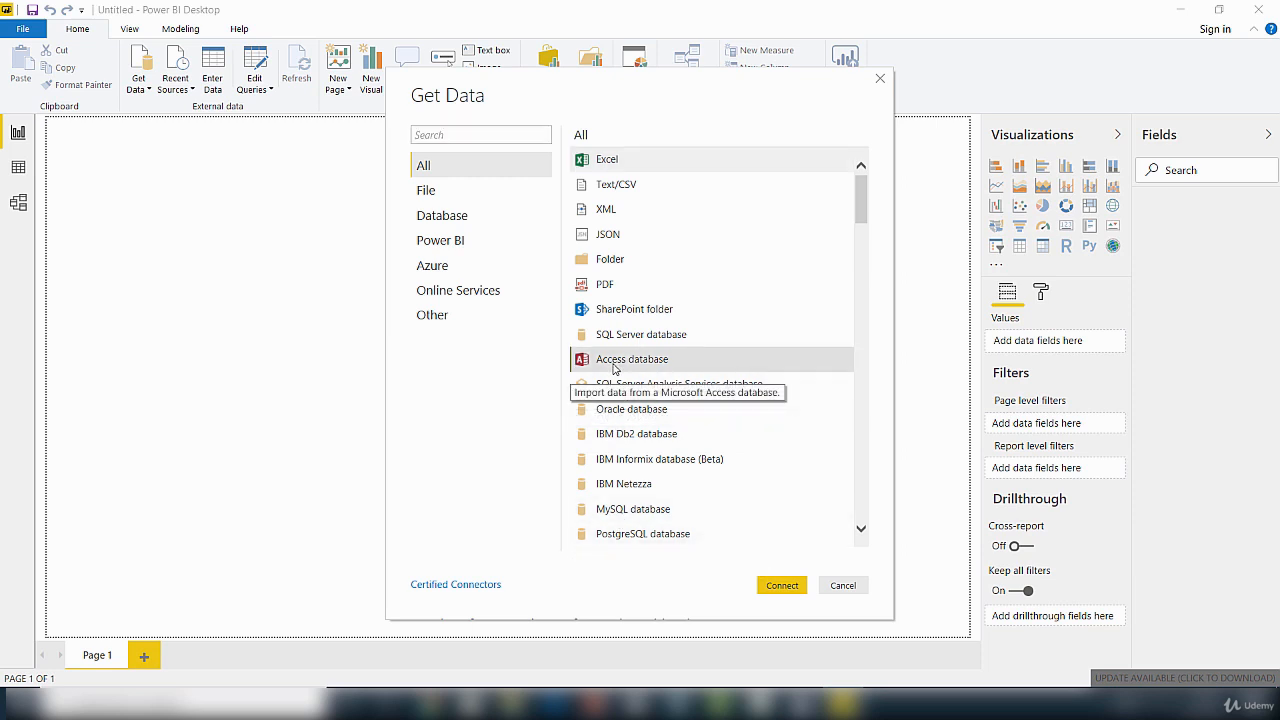
click(779, 592)
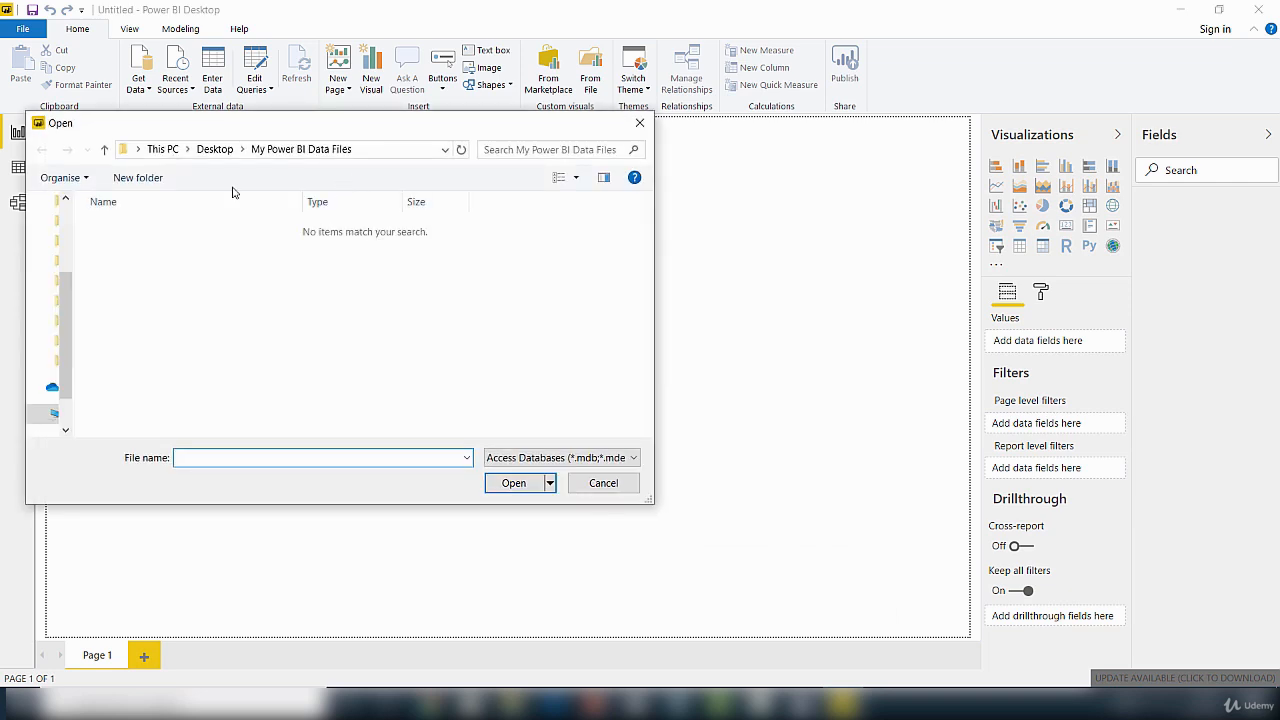
- Show all file types in My Power BI Data Files and extract the AccessDatabasePowerBI archive into the same folder
click(562, 458)
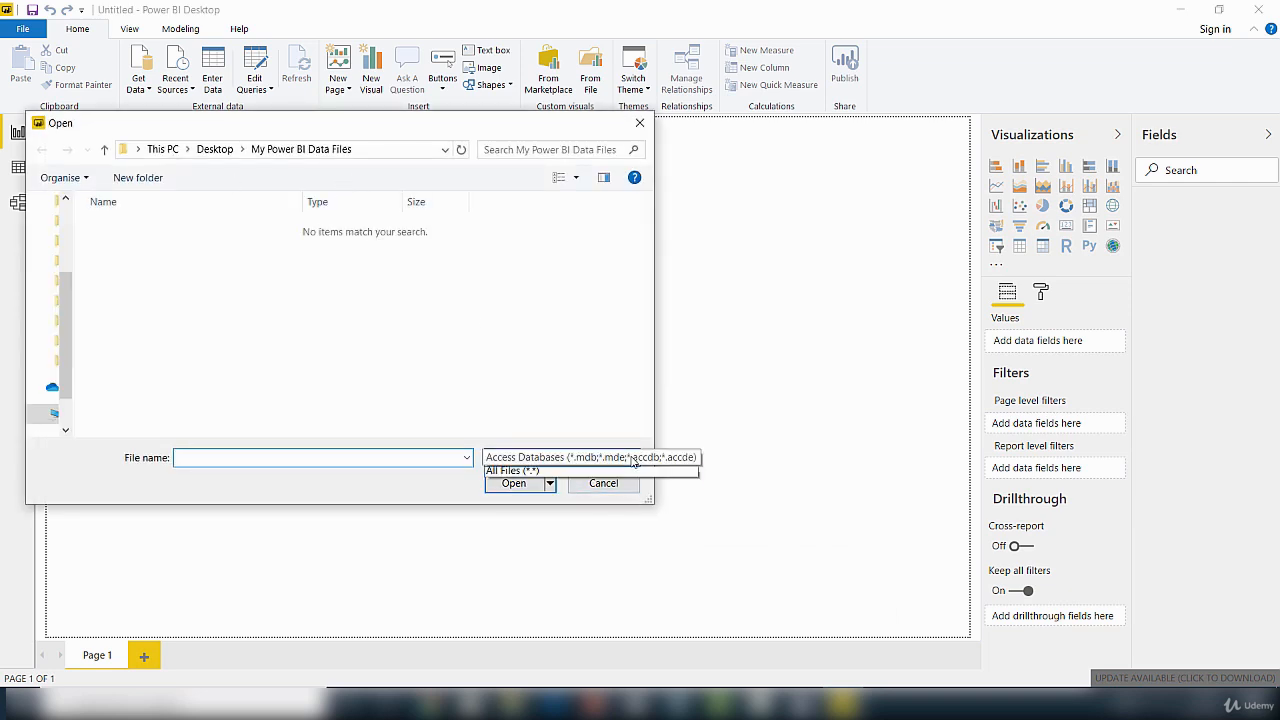
click(517, 488)
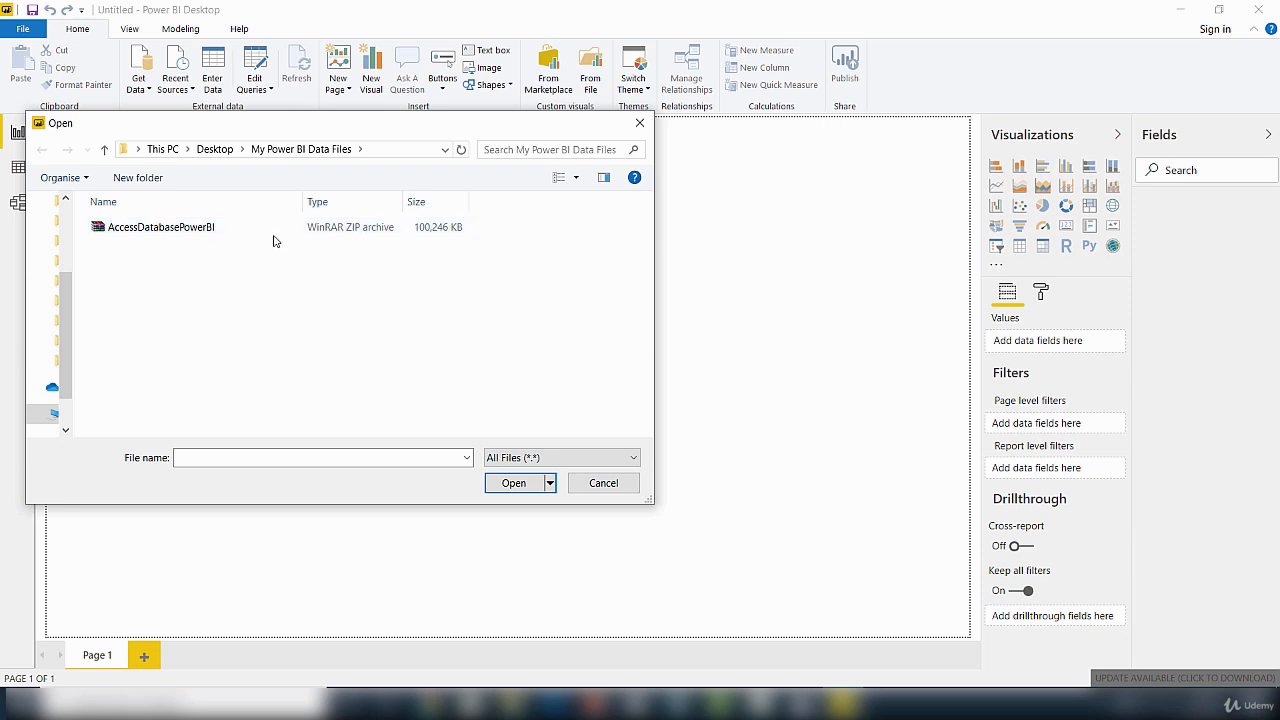
click(175, 228)
right_click(175, 228)
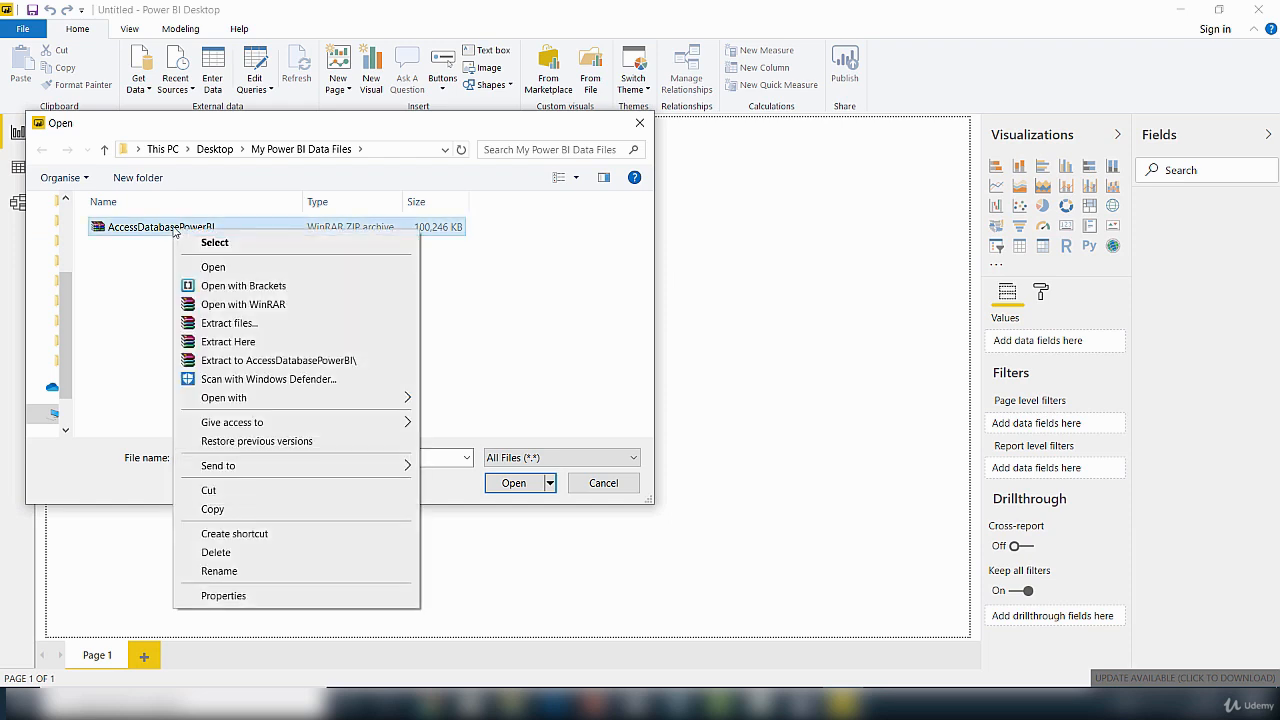
click(248, 342)
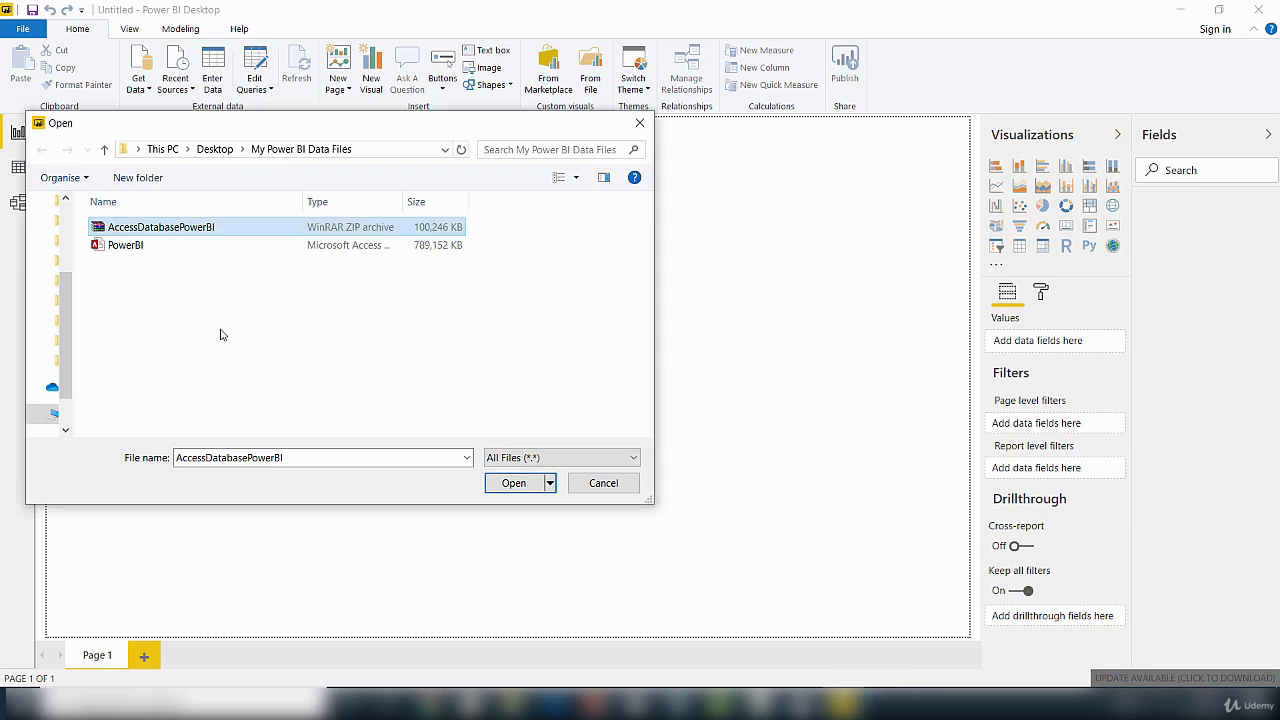
- Limit the file list to Access Databases and open the PowerBI database file
click(129, 250)
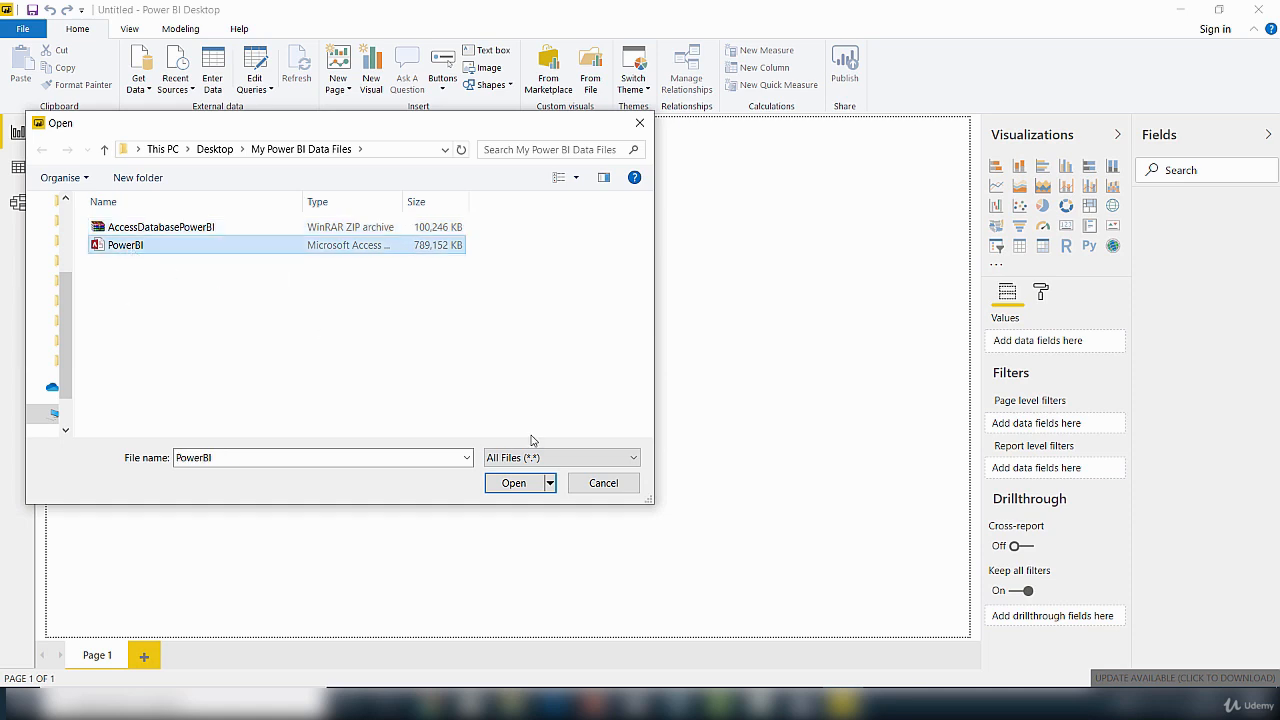
click(622, 461)
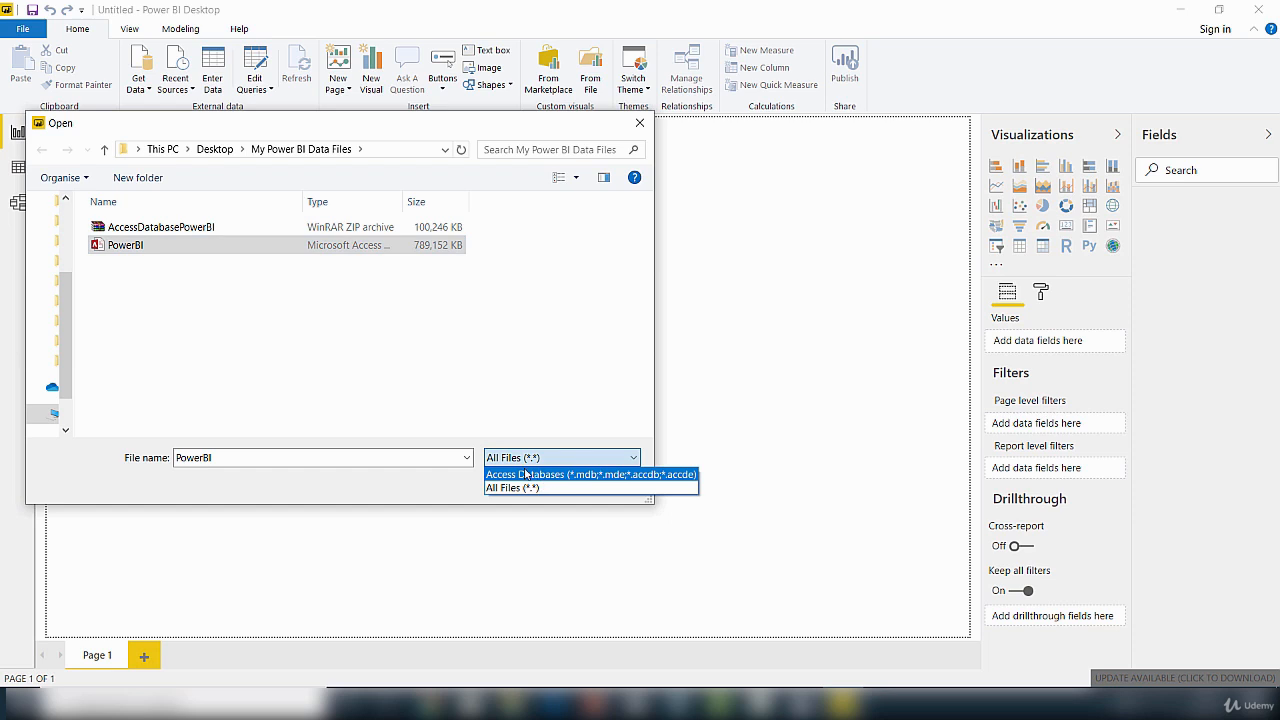
click(524, 474)
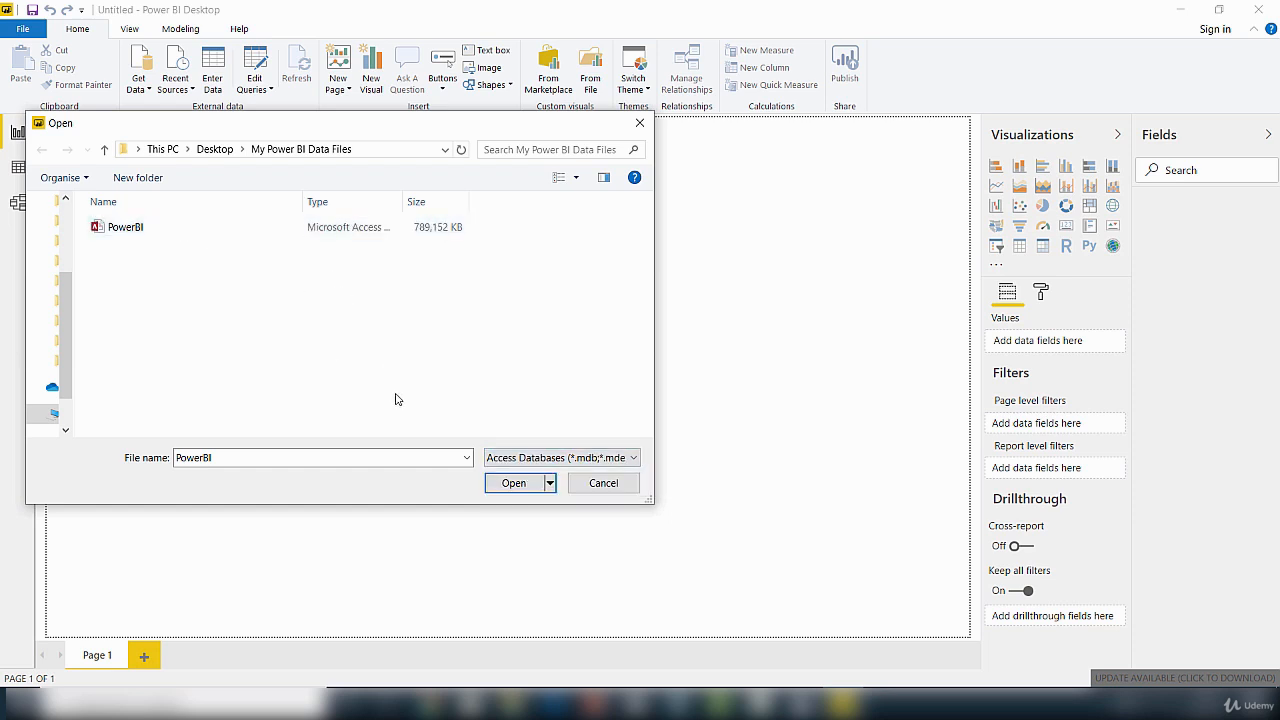
click(116, 229)
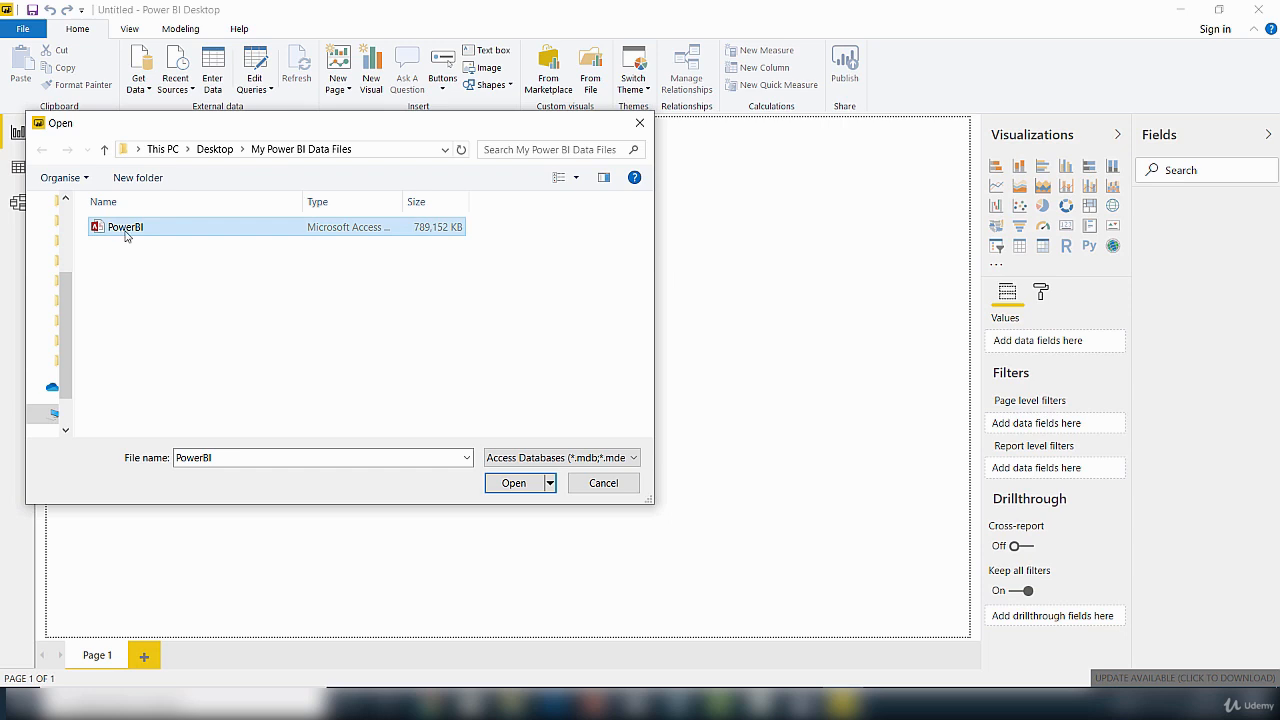
click(514, 484)
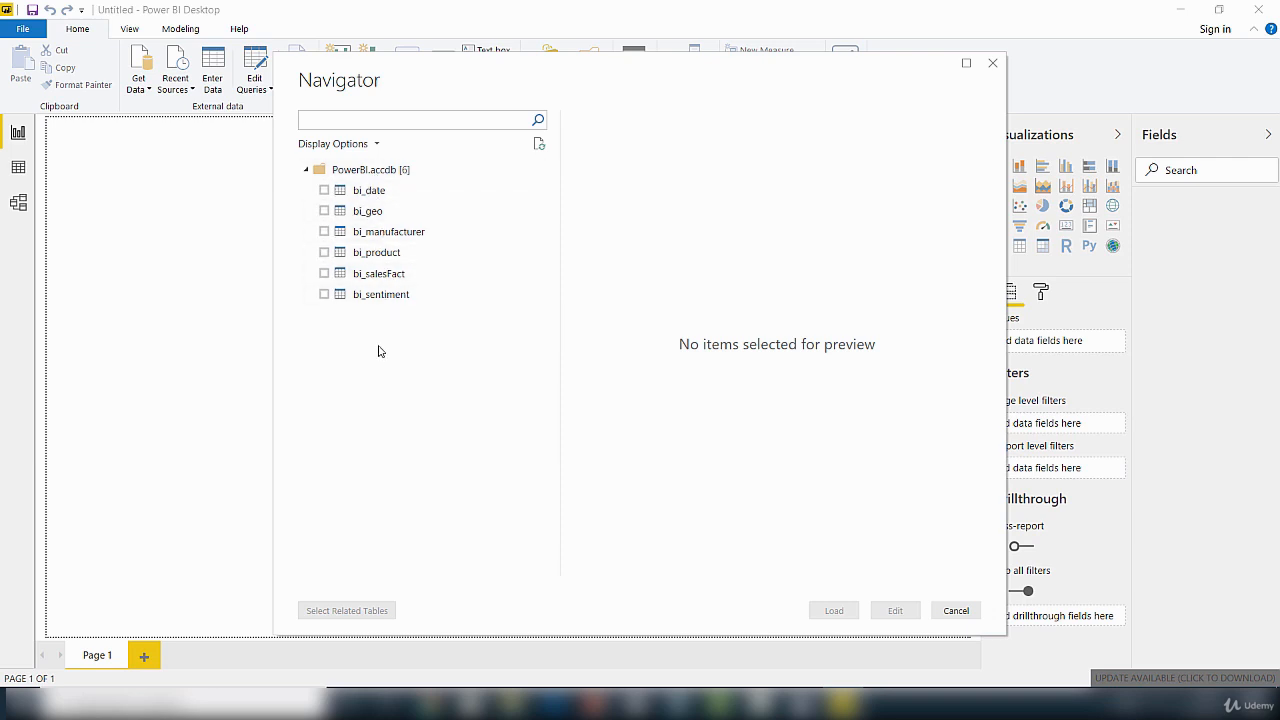
- Preview the bi_date, bi_geo, bi_manufacturer, bi_product and bi_salesFact tables of the database
click(375, 193)
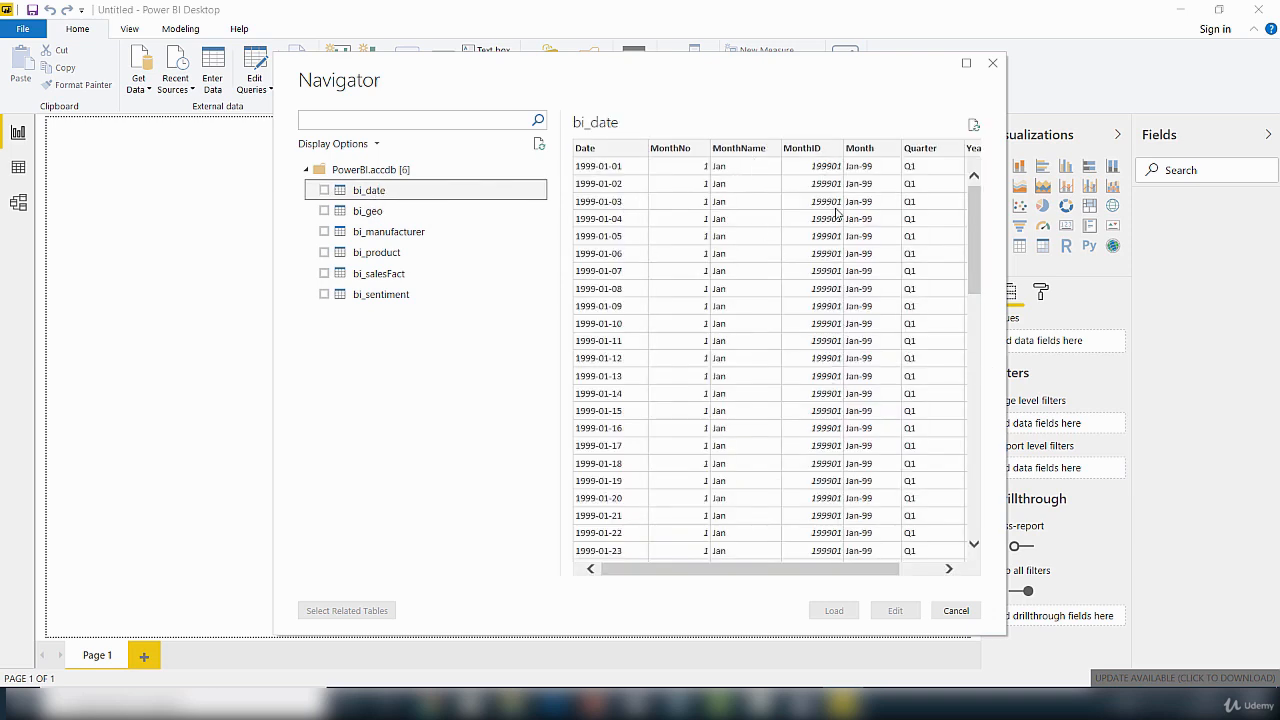
click(365, 212)
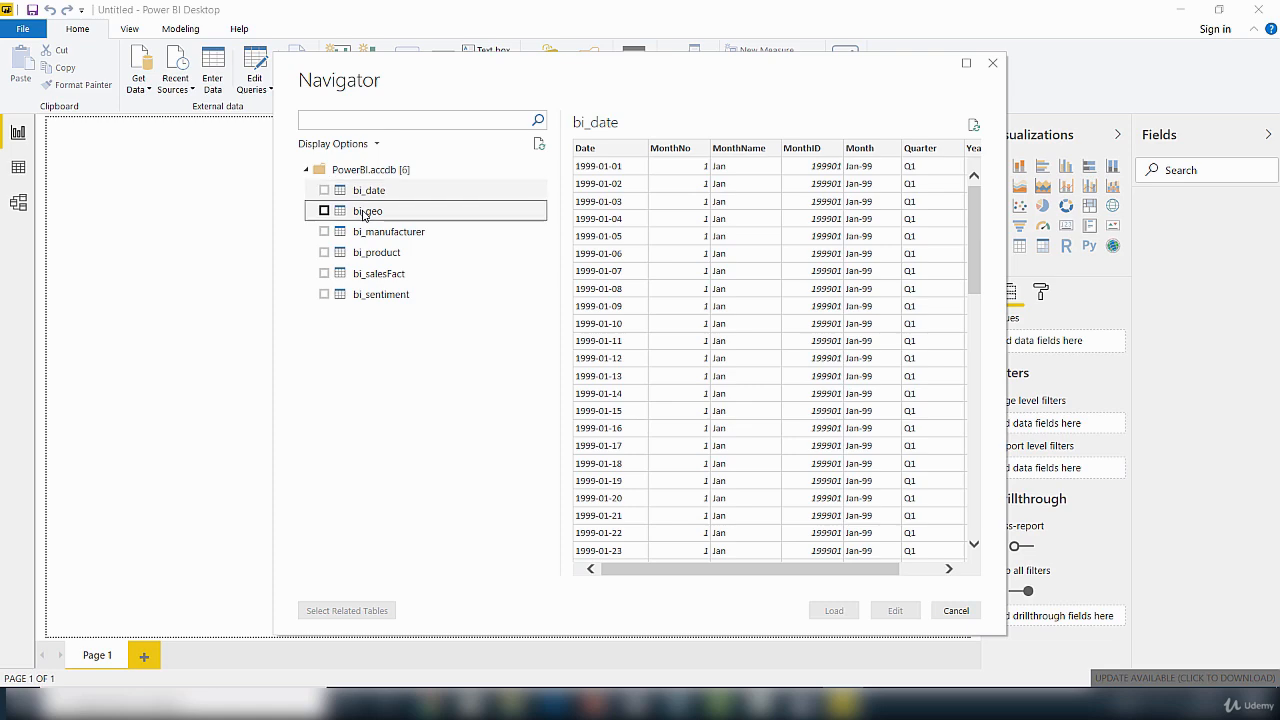
click(375, 232)
click(377, 255)
click(378, 273)
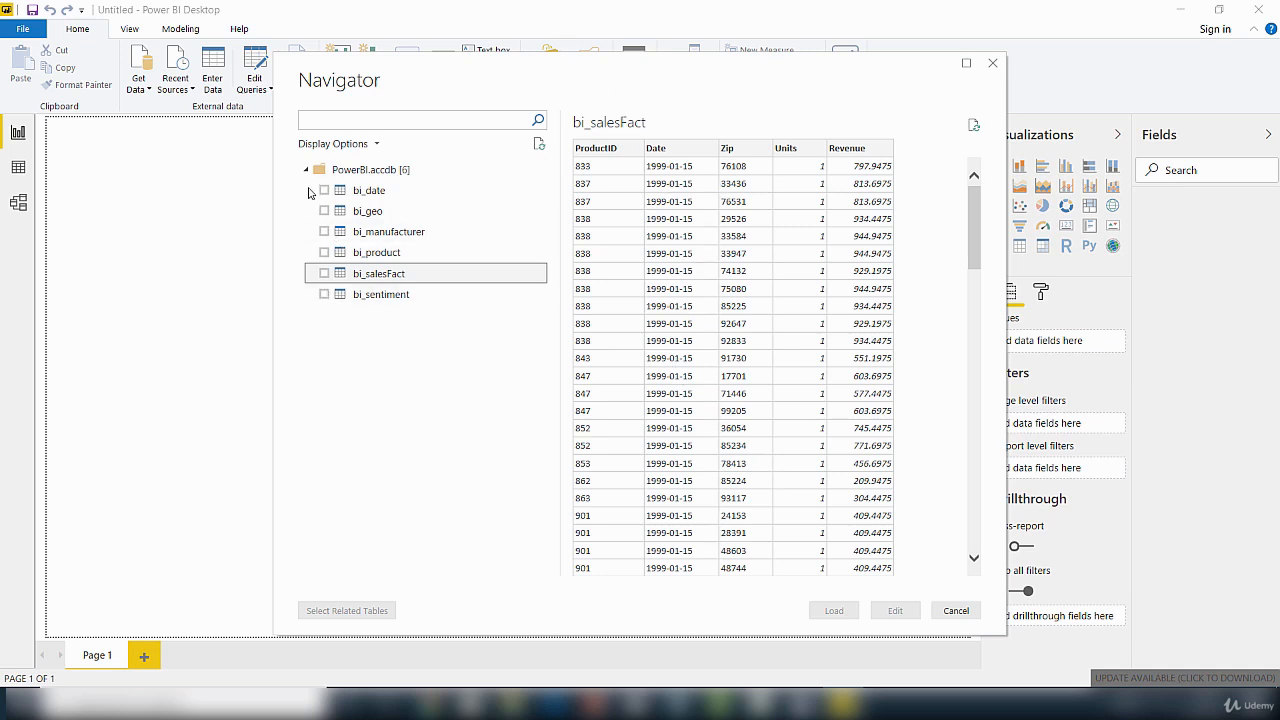
- Select the tables bi_date, bi_geo, bi_manufacturer, bi_product, bi_salesFact and bi_sentiment and load them into the report
click(323, 191)
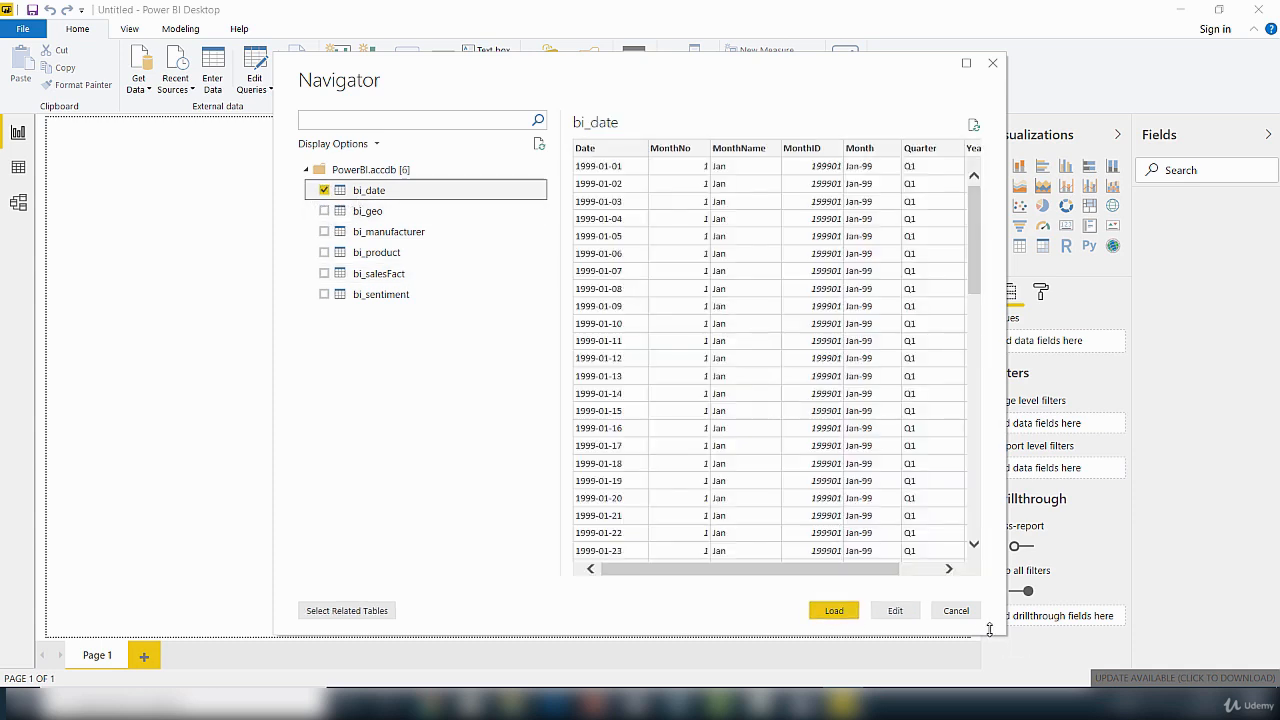
click(834, 617)
click(324, 211)
click(324, 231)
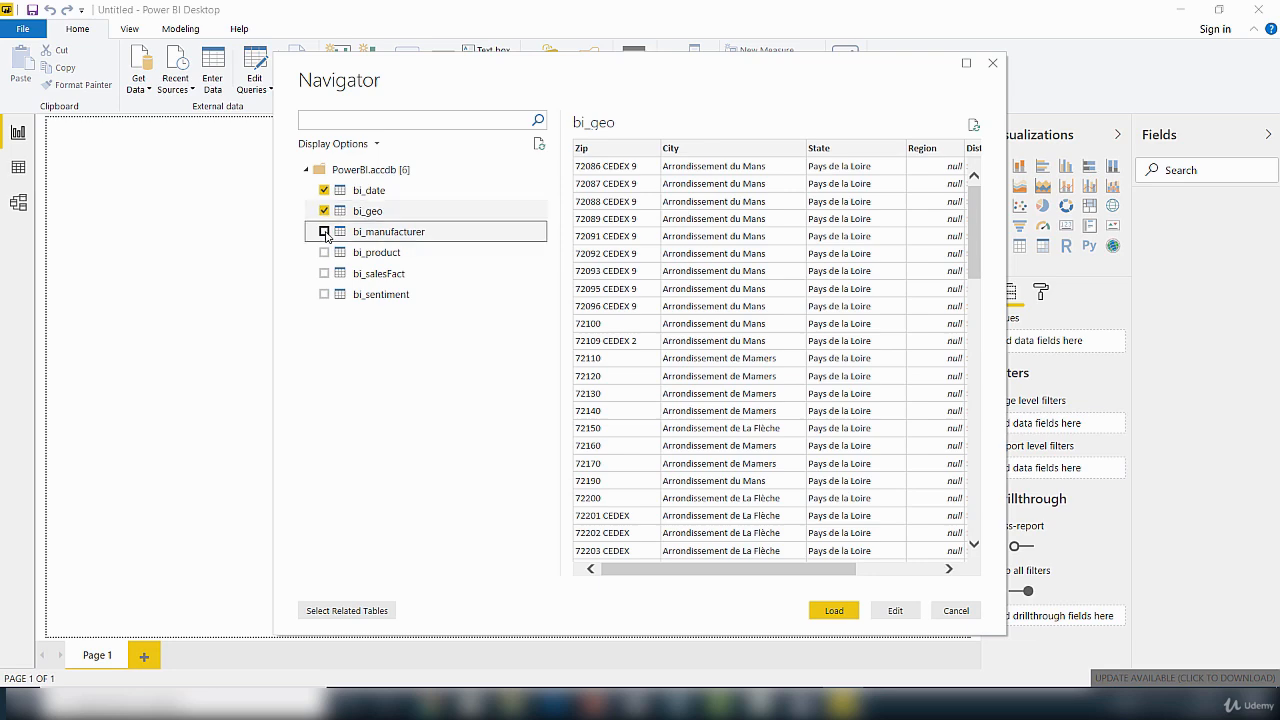
click(325, 253)
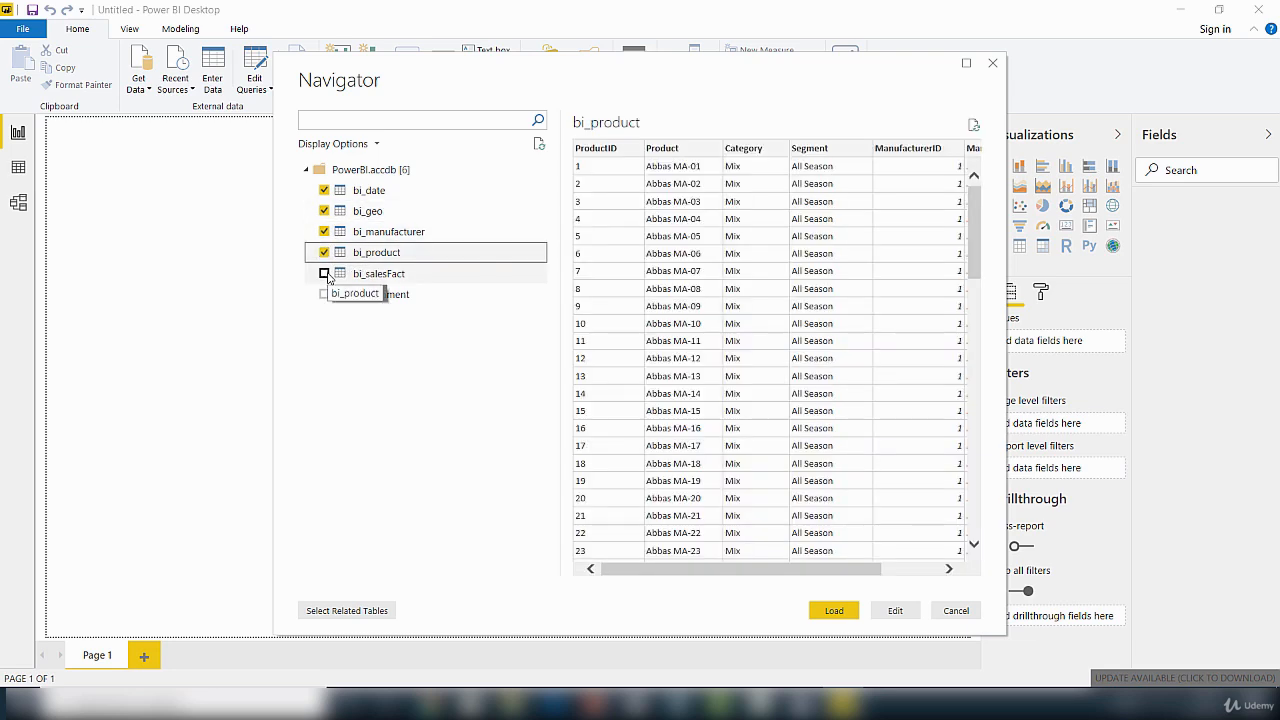
click(326, 274)
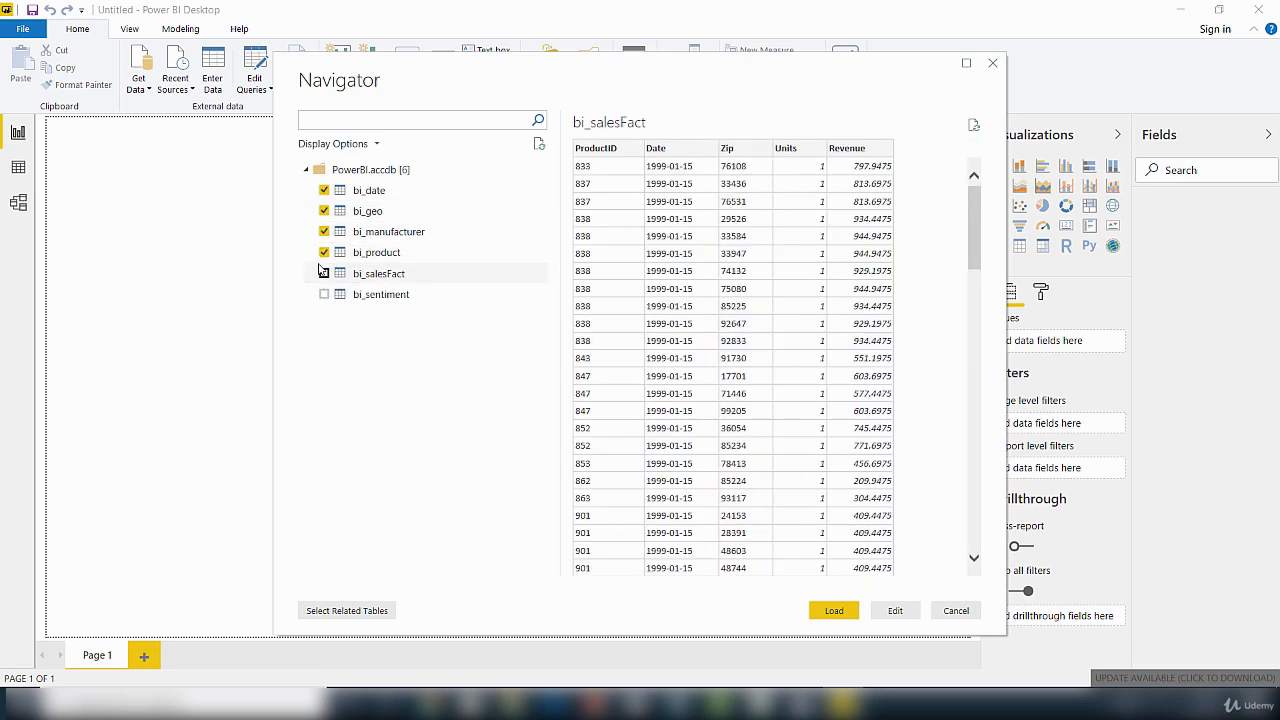
click(325, 274)
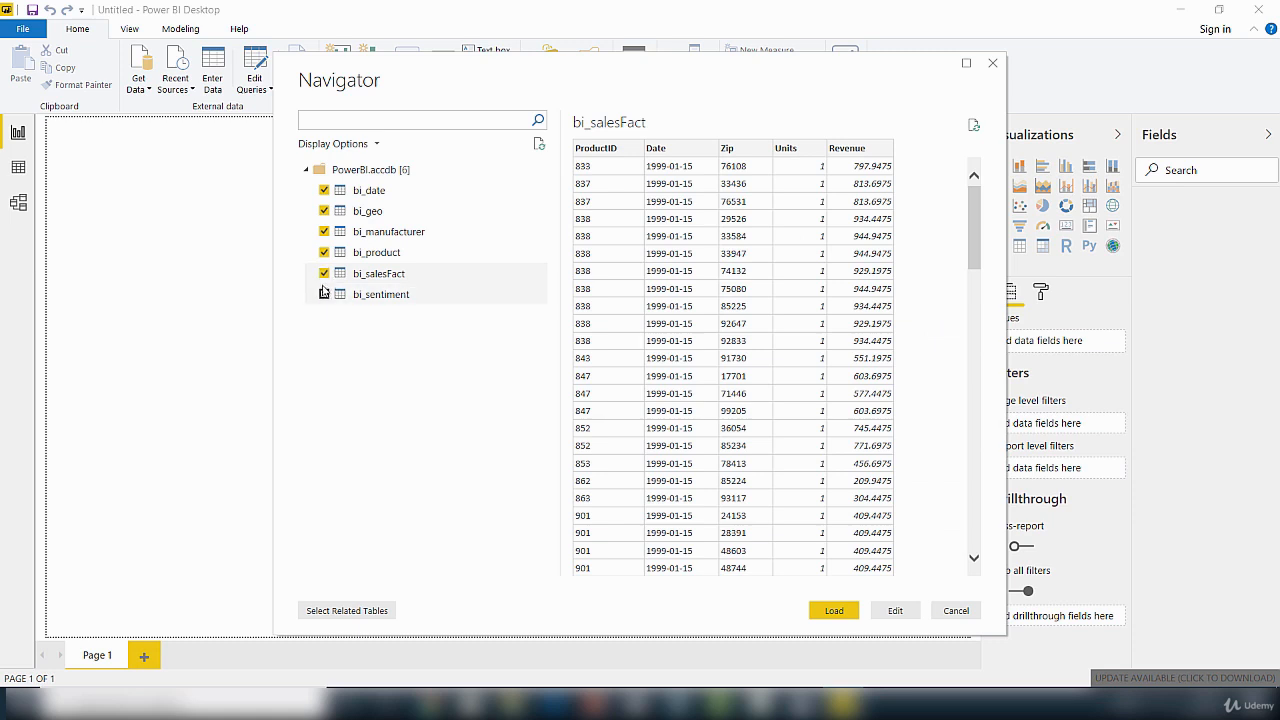
click(324, 294)
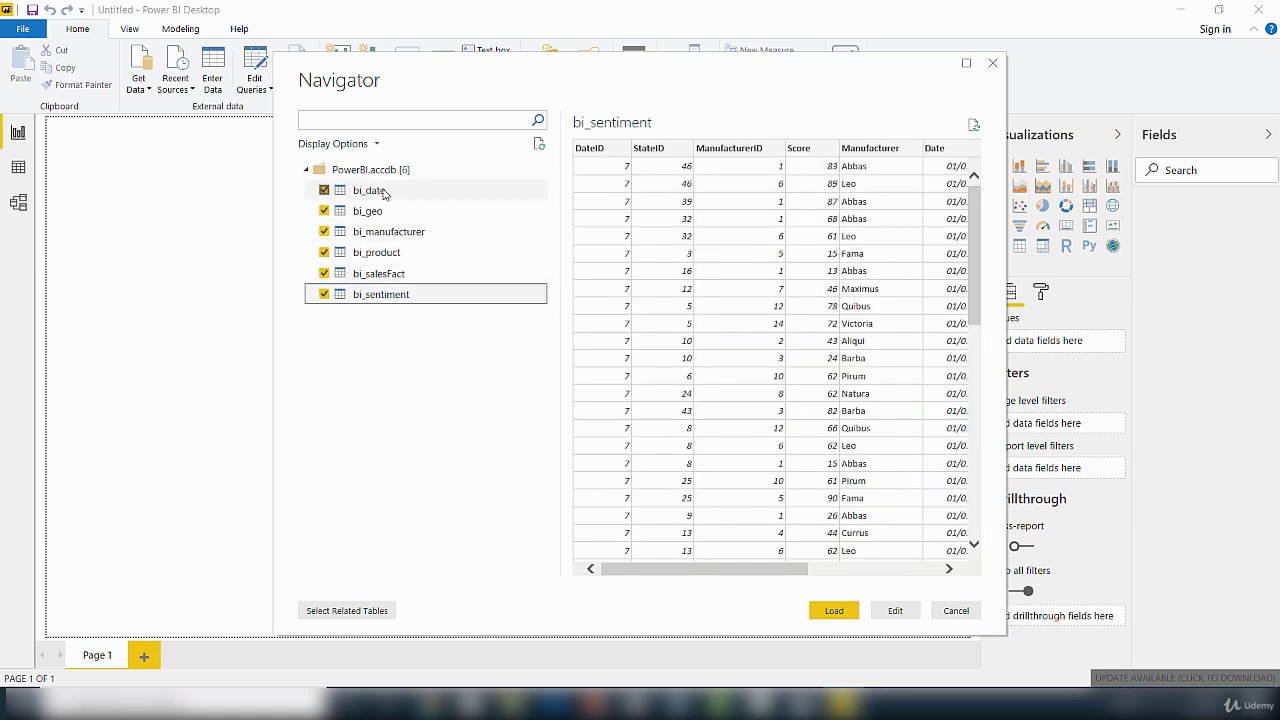
click(834, 612)
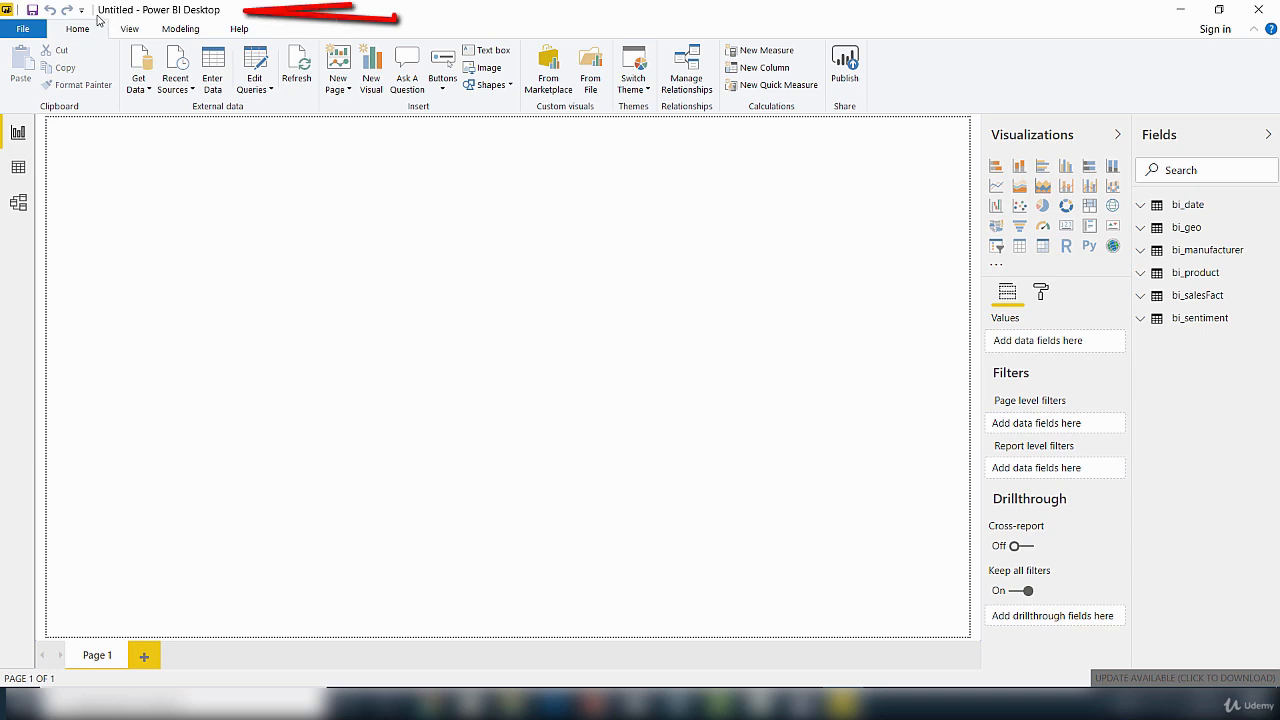
- Save the report as a Power BI file named "Connecting to access database file" in My Power BI Data Files
click(24, 34)
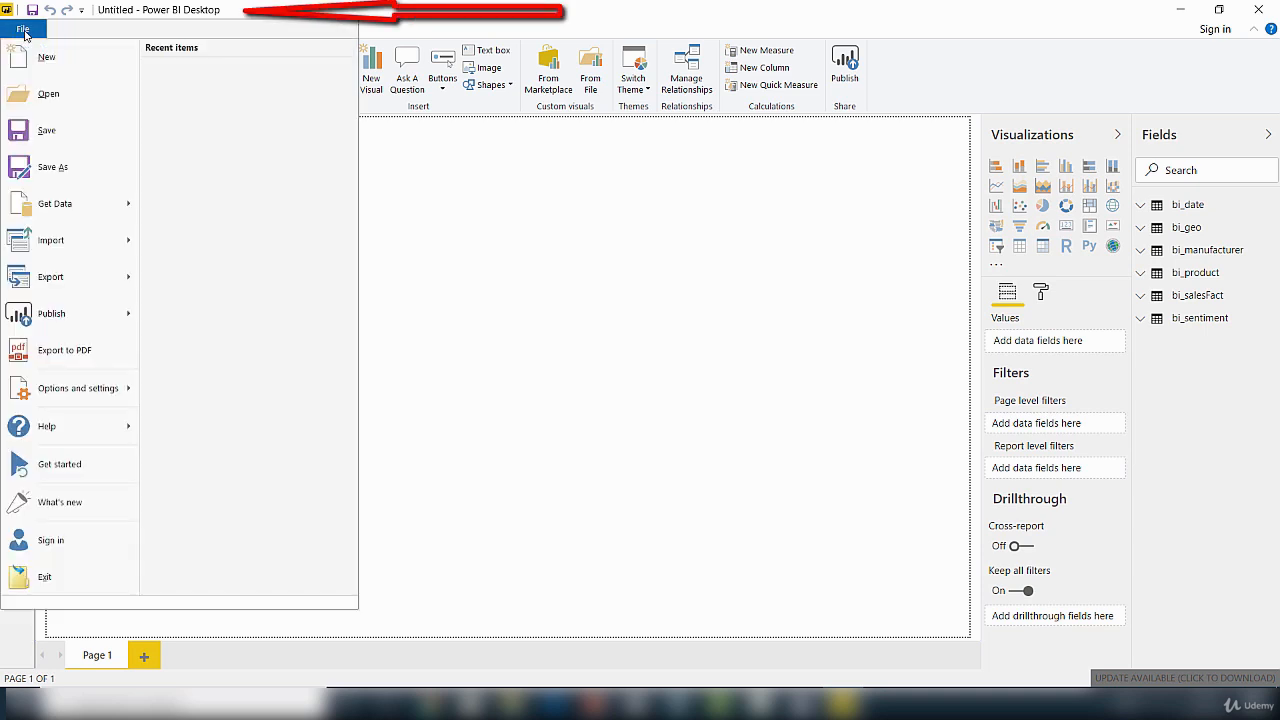
click(70, 174)
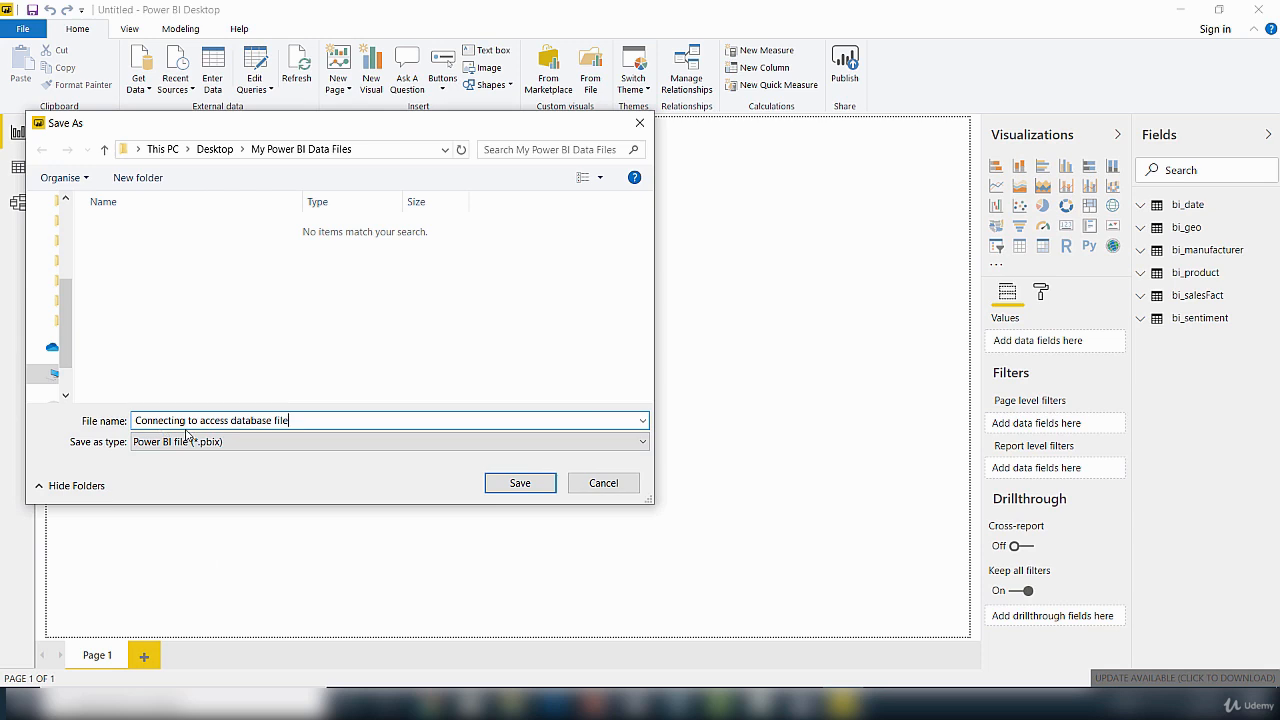
click(531, 488)
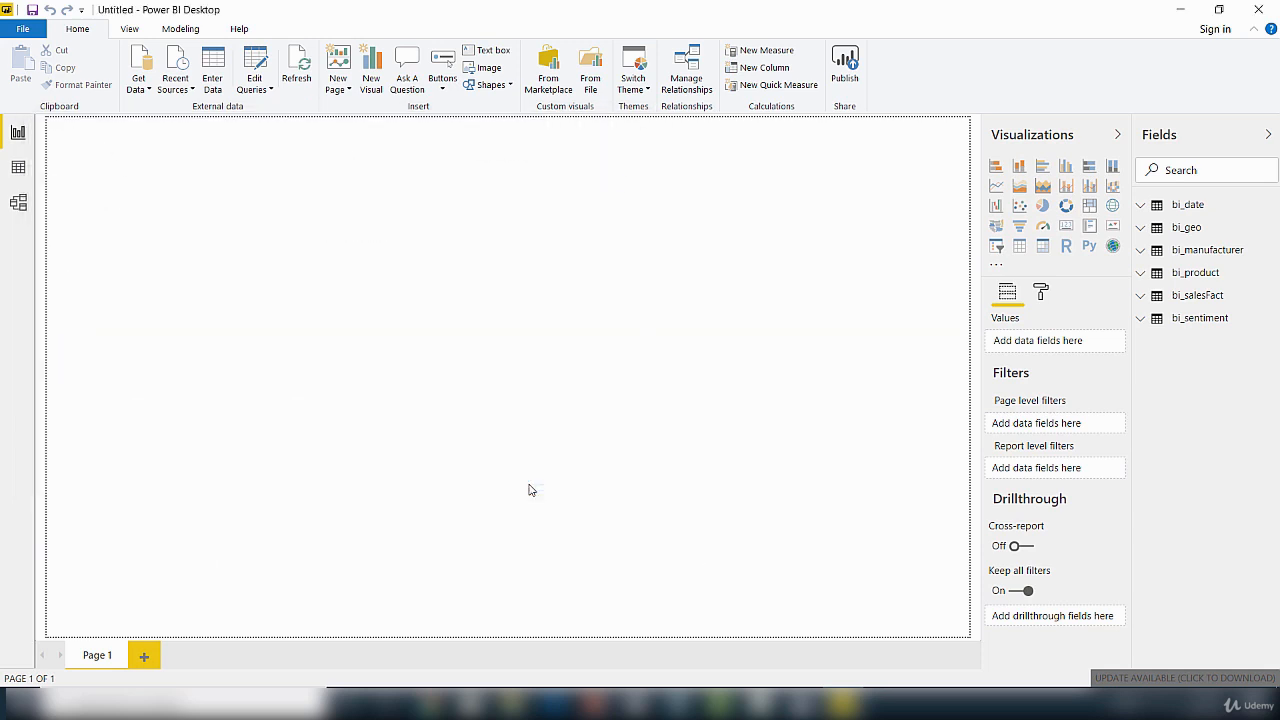